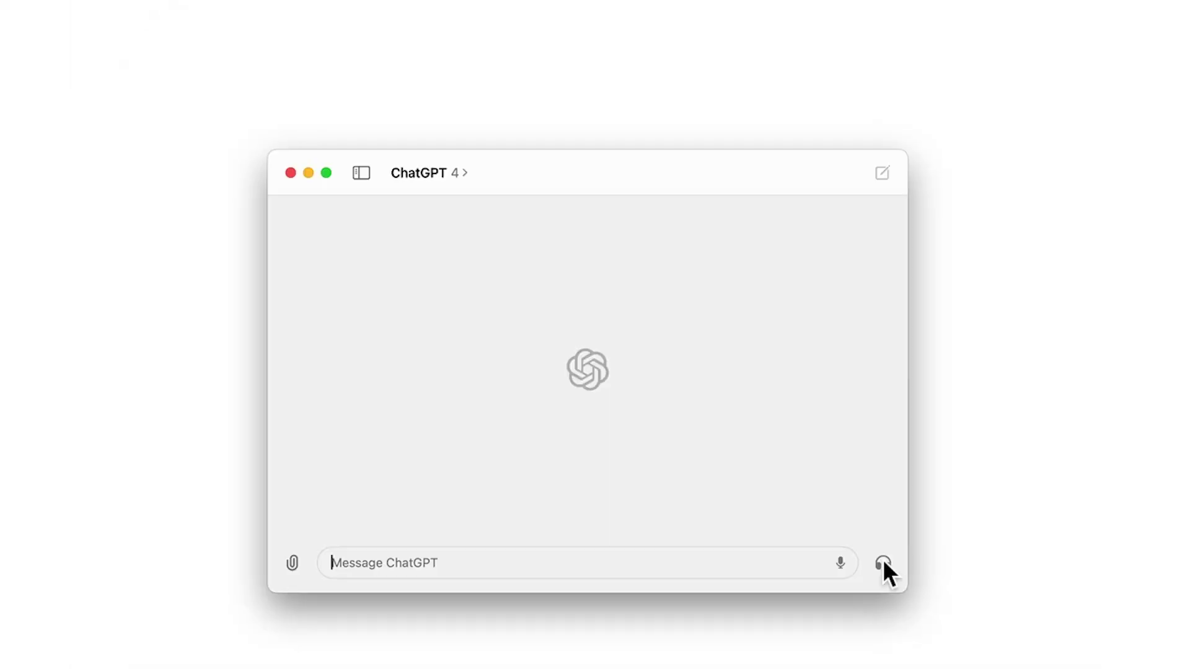
click(883, 561)
click(602, 511)
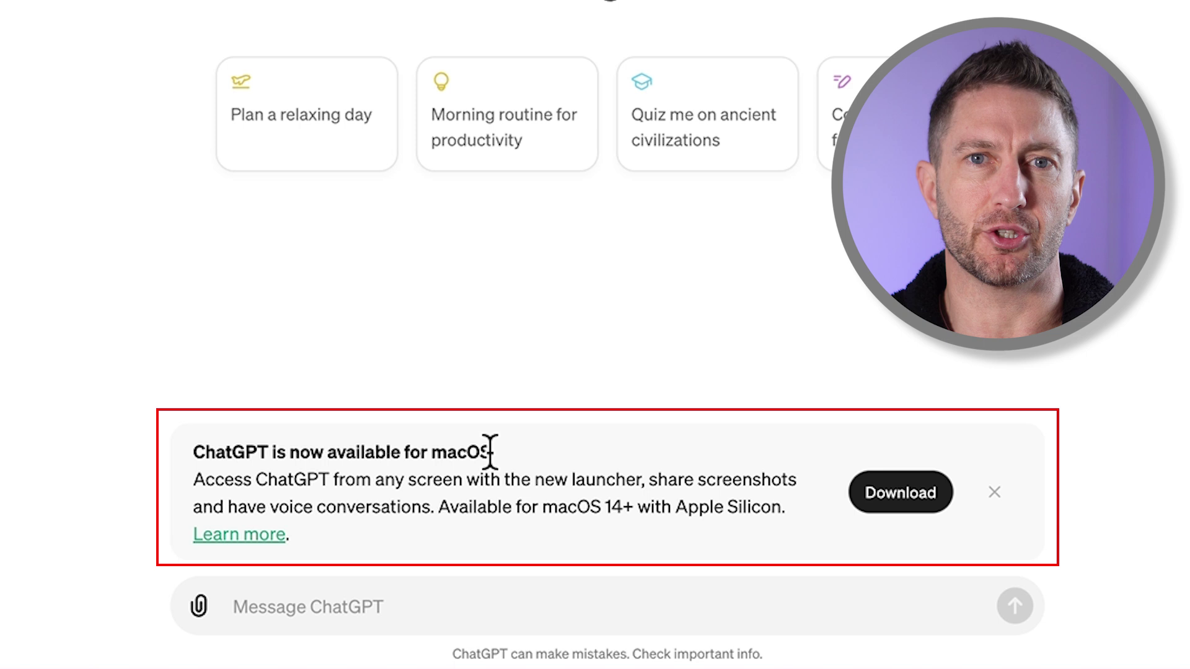
drag(490, 449, 180, 456)
click(165, 496)
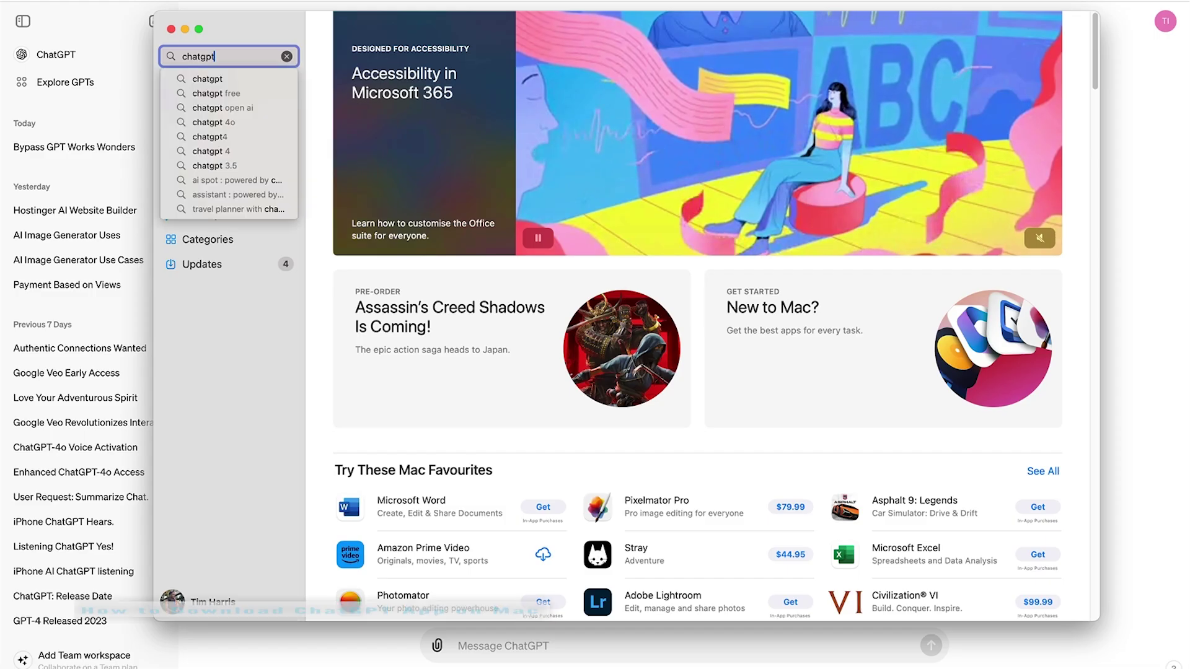
- Search the Mac App Store for "chatgpt" and look through the resulting Mac apps
key(Return)
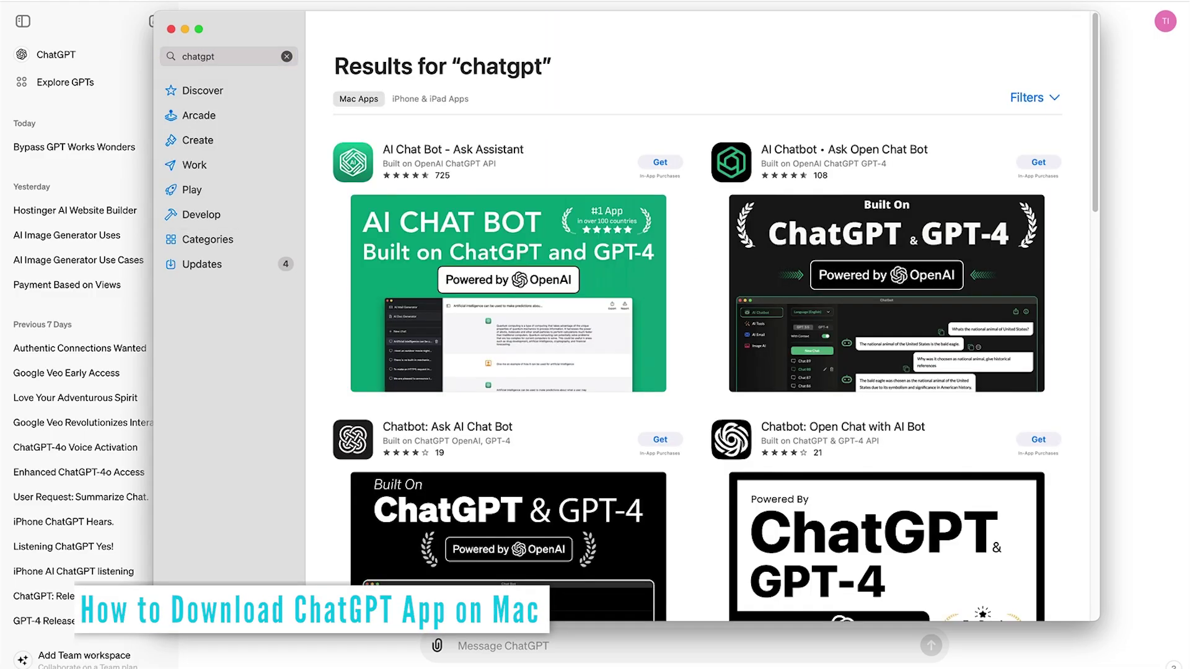
scroll(1105, 39, down, 3)
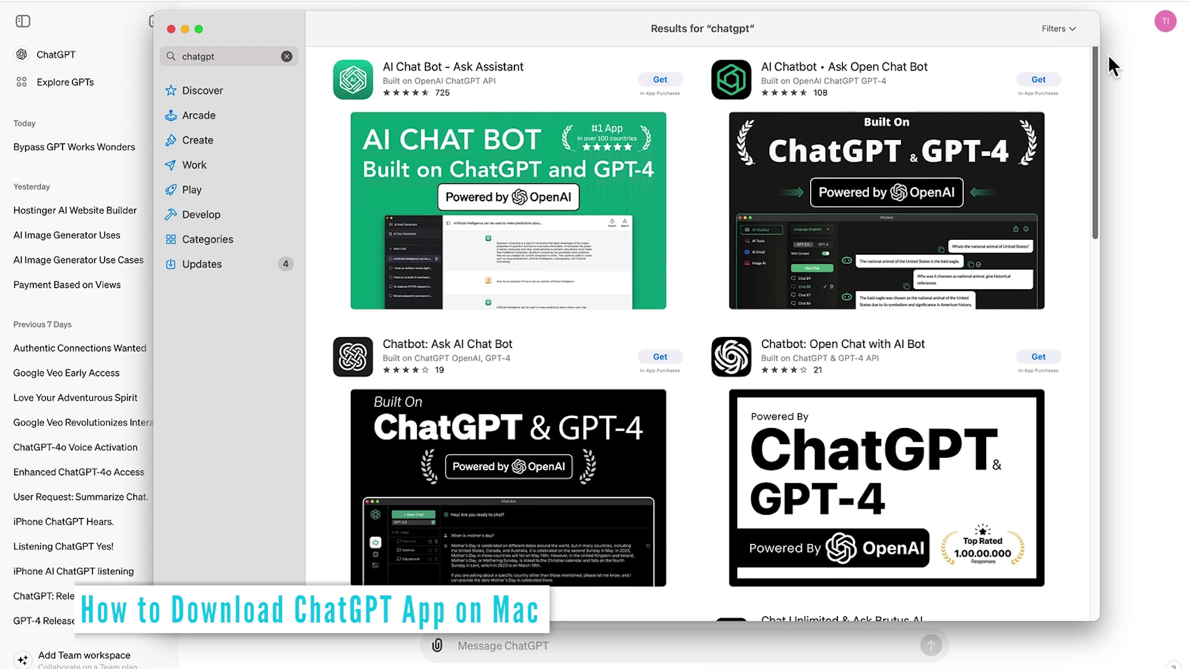
drag(1108, 57, 1135, 231)
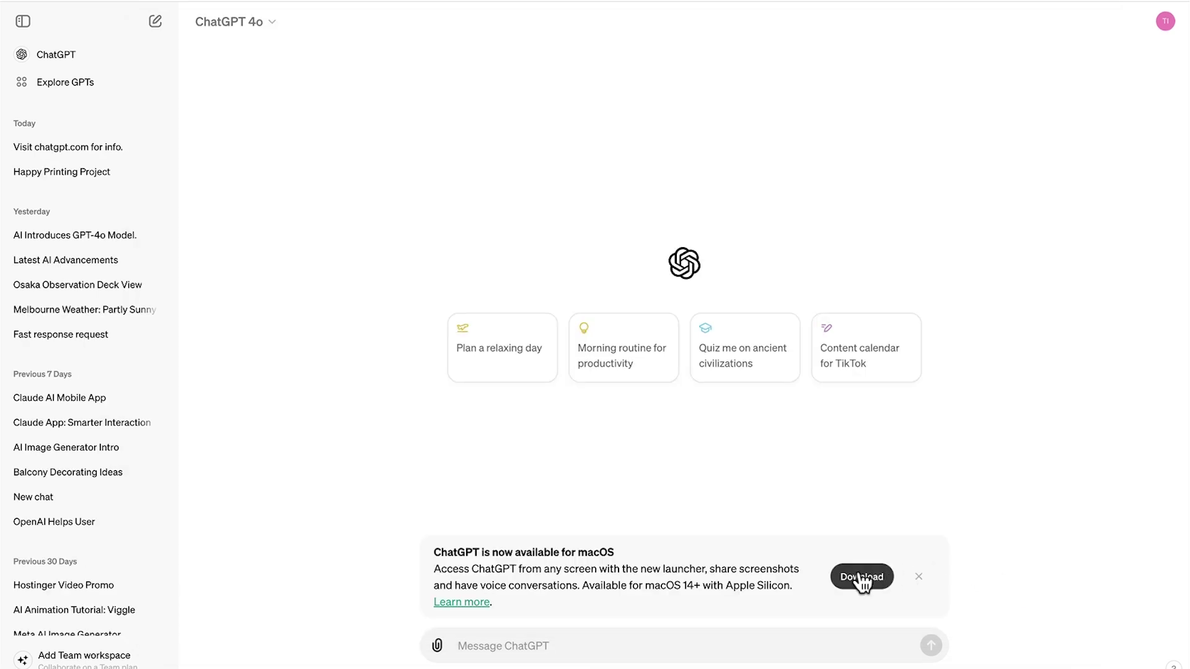
- Download the ChatGPT app for macOS from the ChatGPT website and install it in the Applications folder
click(859, 571)
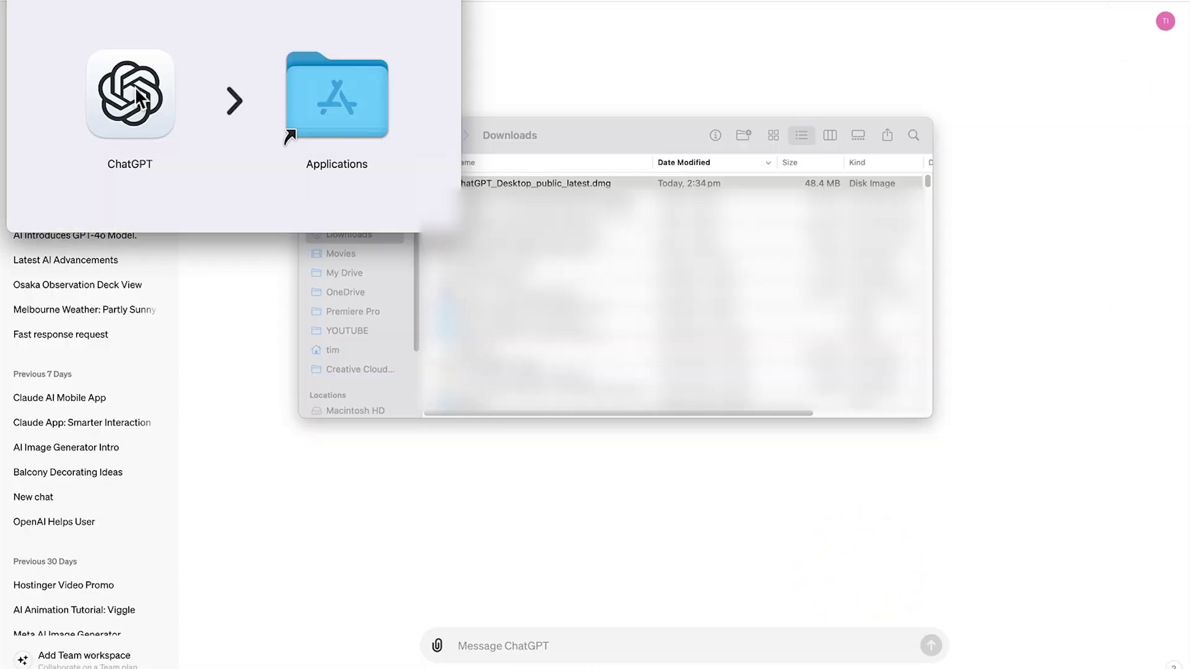
drag(131, 93, 330, 96)
- Launch the installed ChatGPT app through a Spotlight search for "chatgpt" and try to log in
key(super+space)
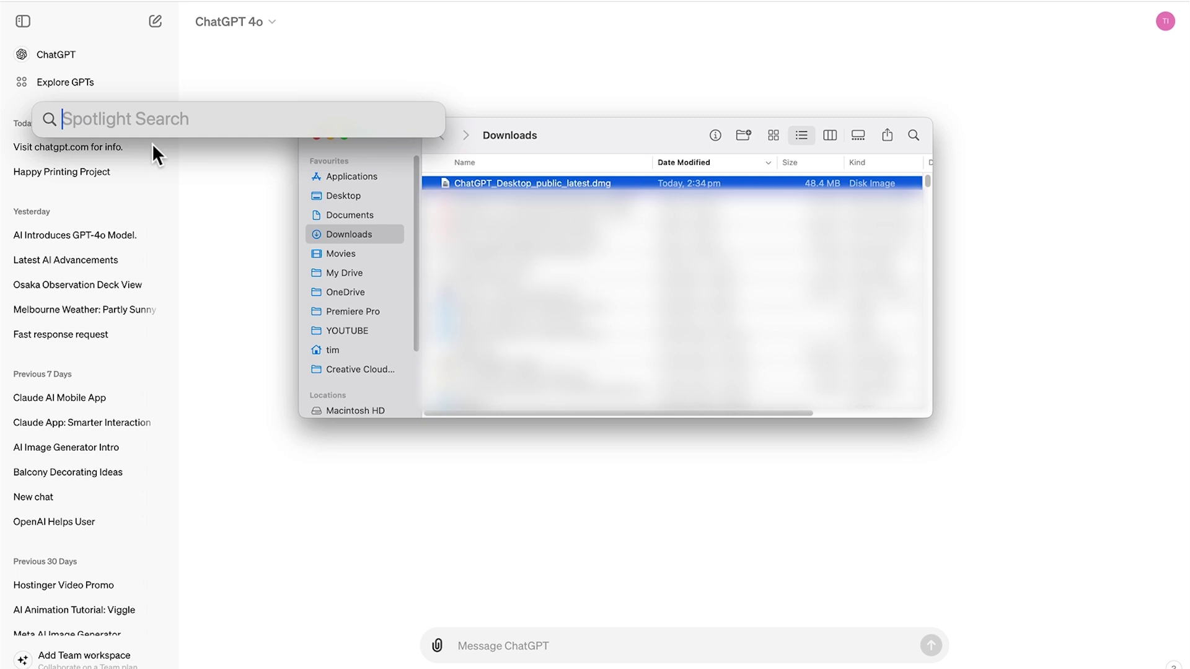
text(chatgpt)
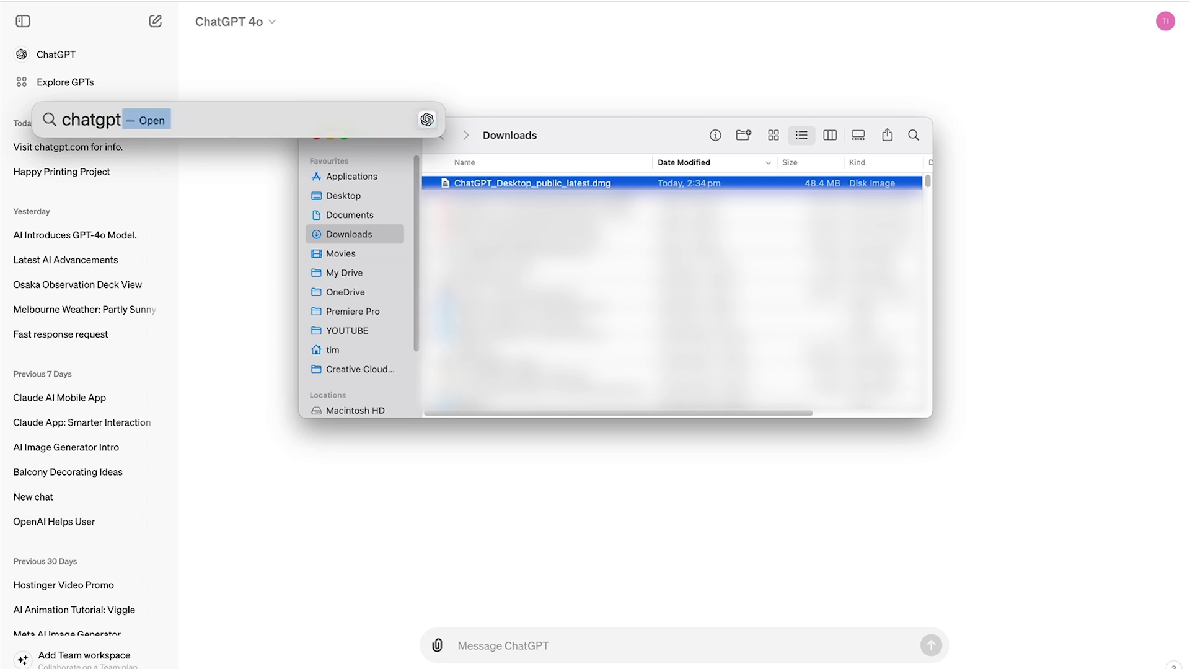
key(Return)
click(622, 236)
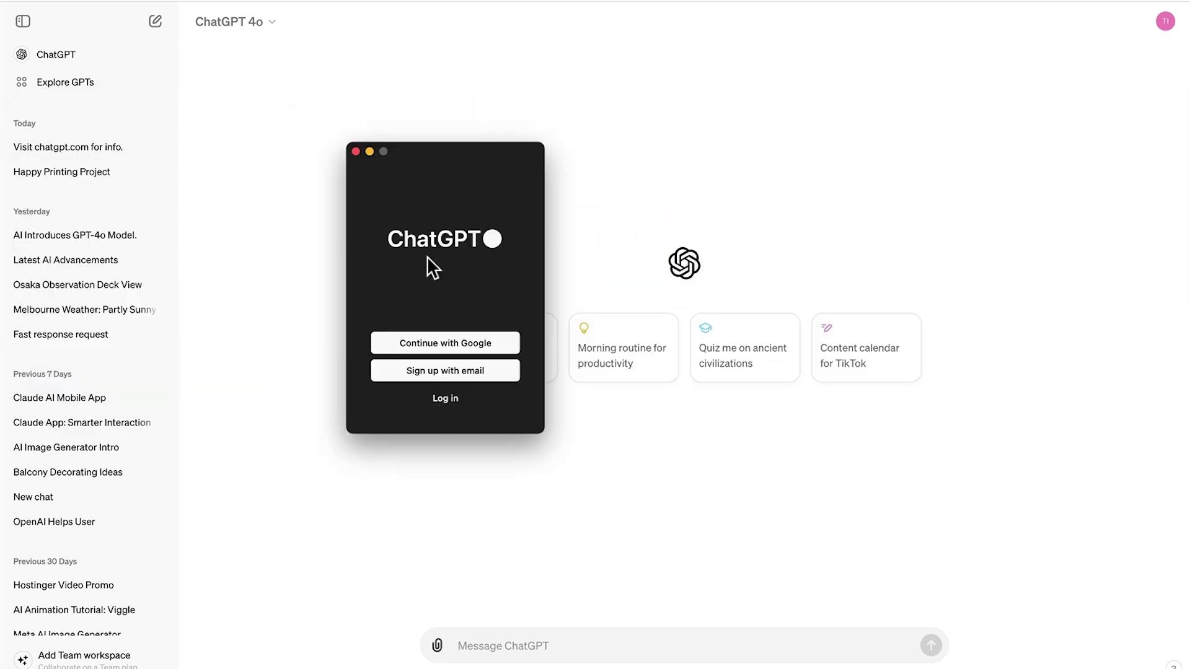
click(442, 395)
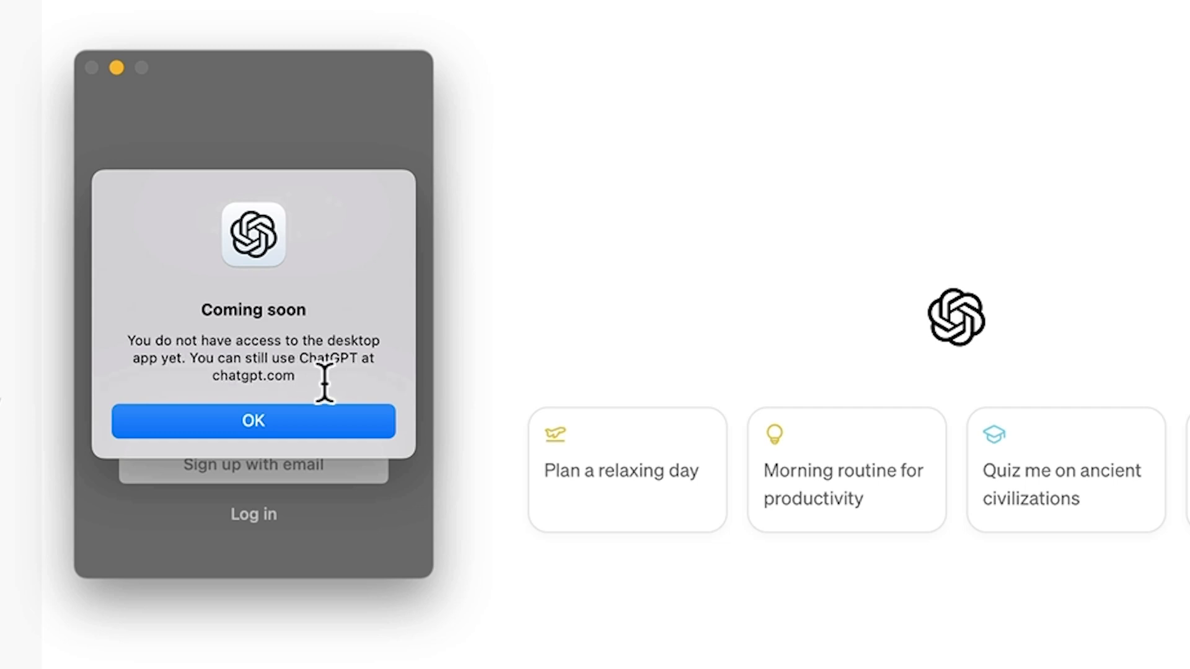
click(315, 411)
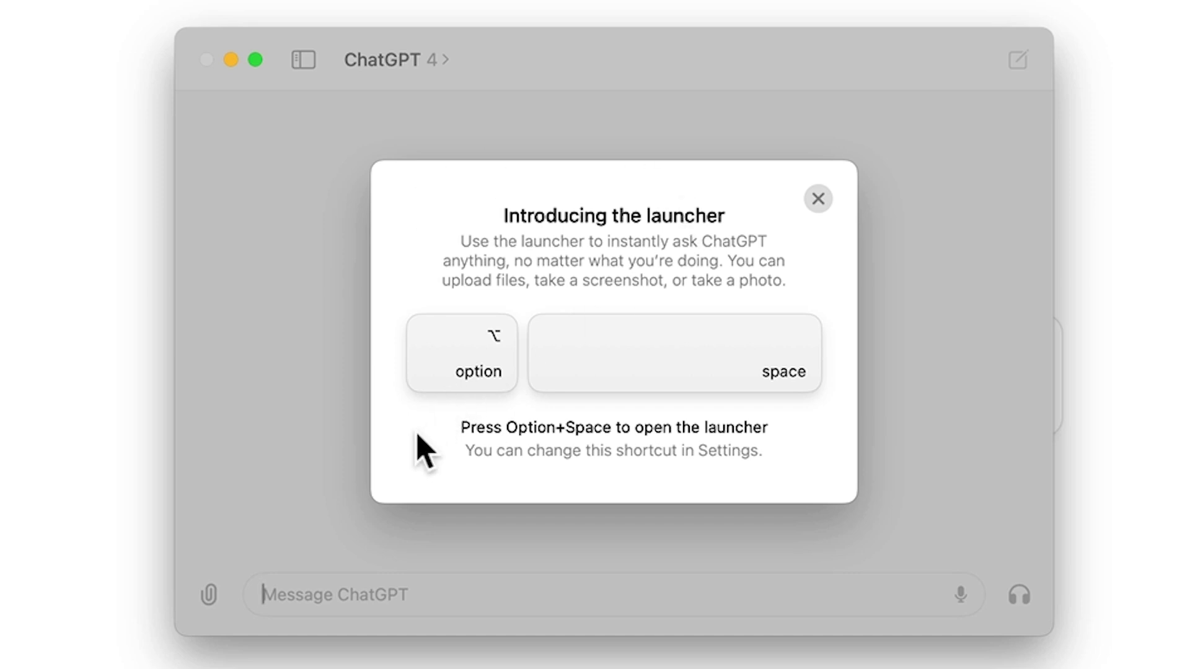
- Dismiss the launcher introduction, and show and hide the chat history sidebar
click(695, 456)
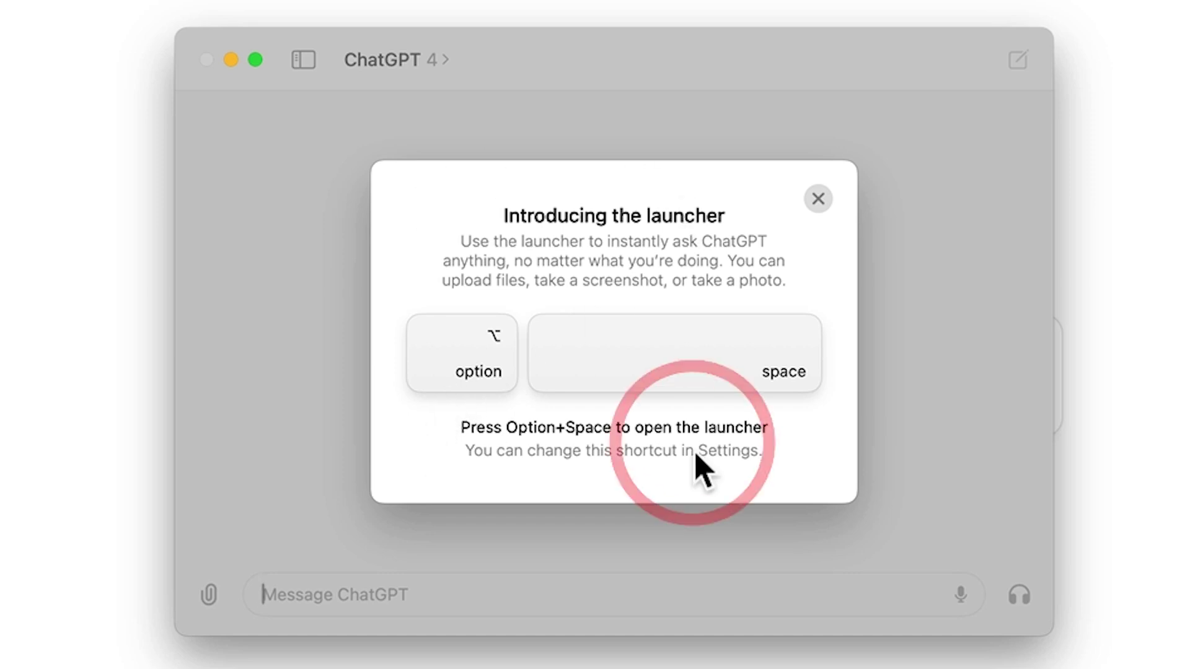
click(817, 199)
click(297, 61)
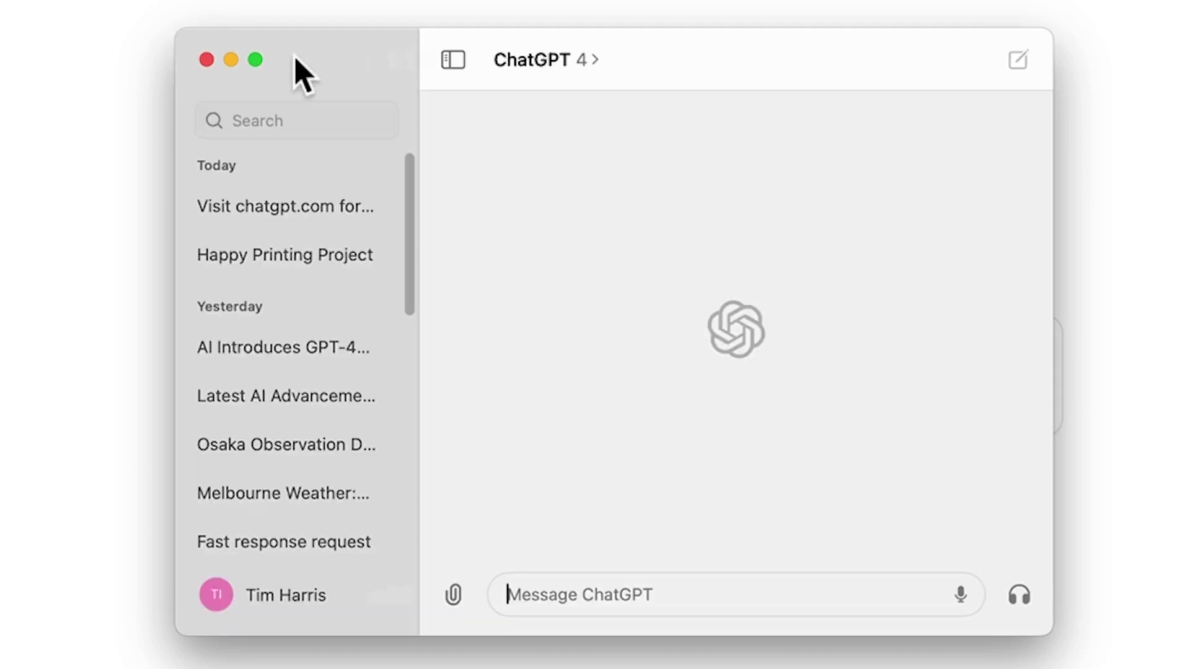
click(447, 56)
- Switch the chat model to GPT-4o and review the remaining model, Explore GPTs and Temporary Chat options
click(445, 60)
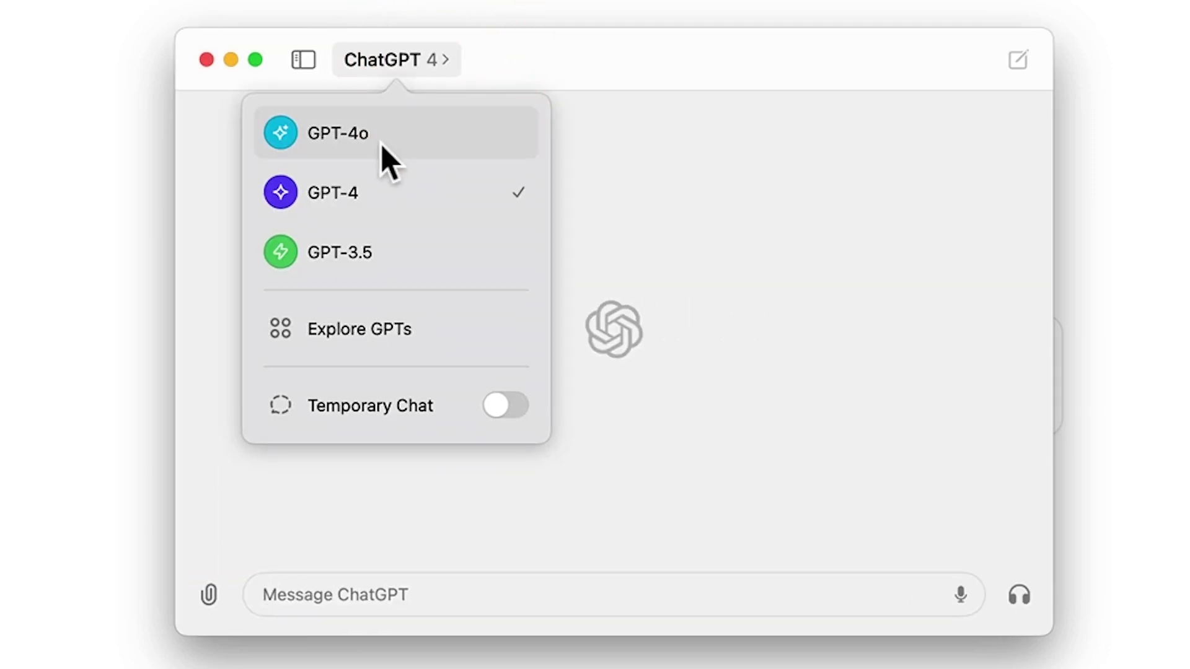
click(482, 148)
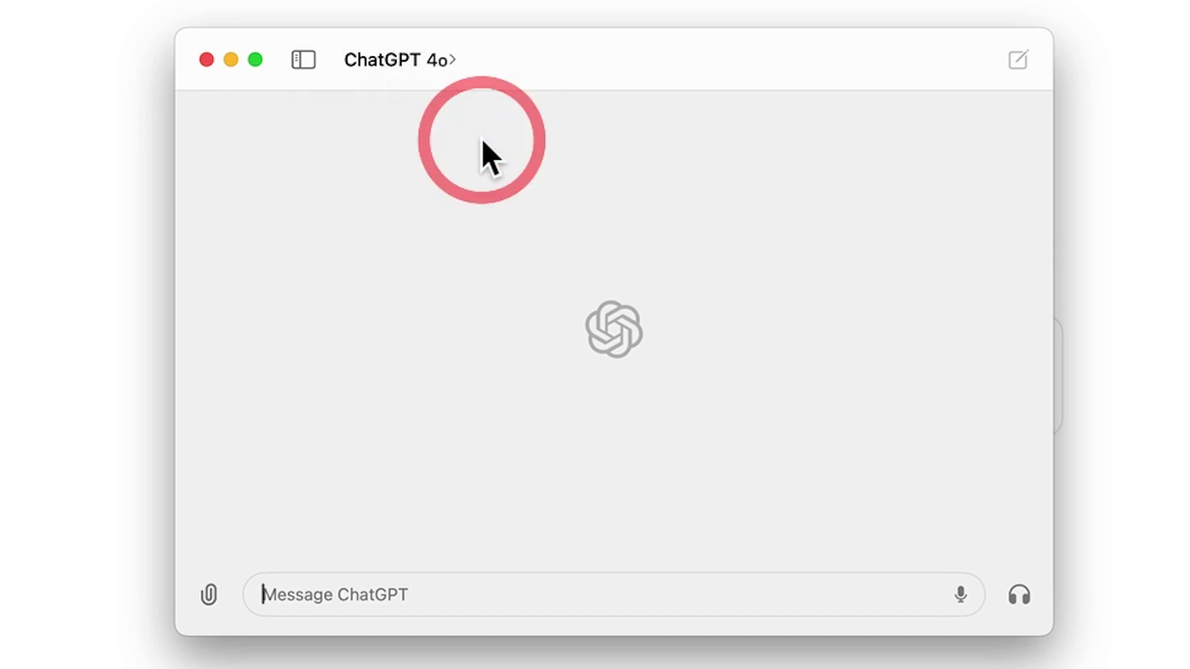
click(404, 62)
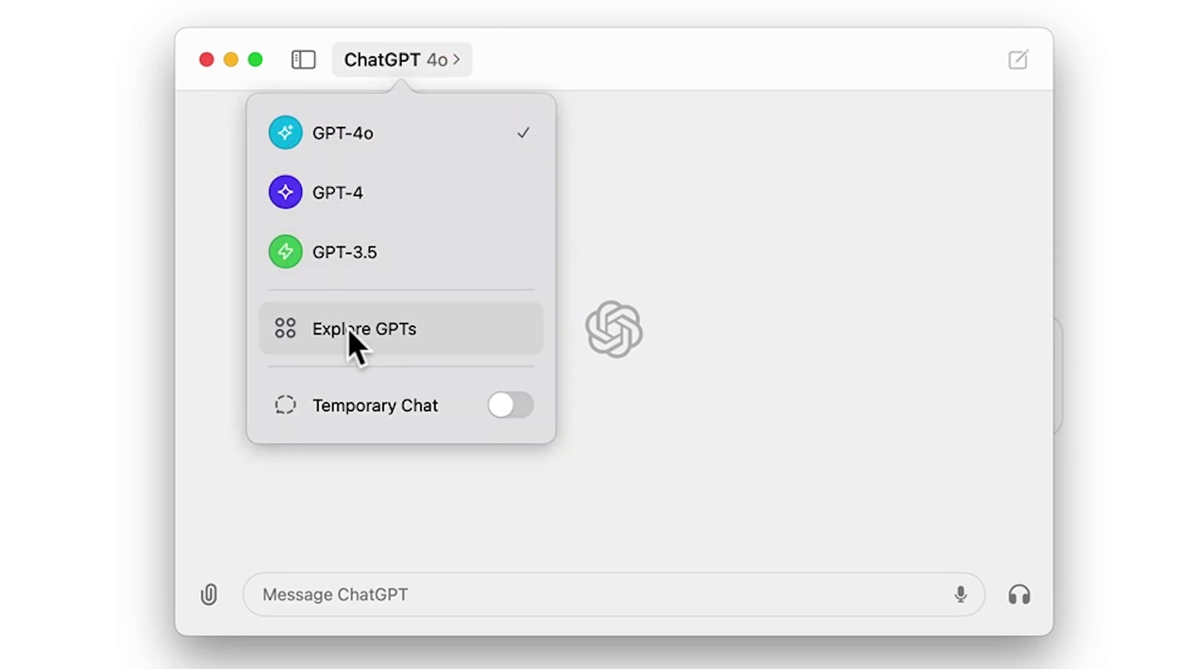
click(680, 170)
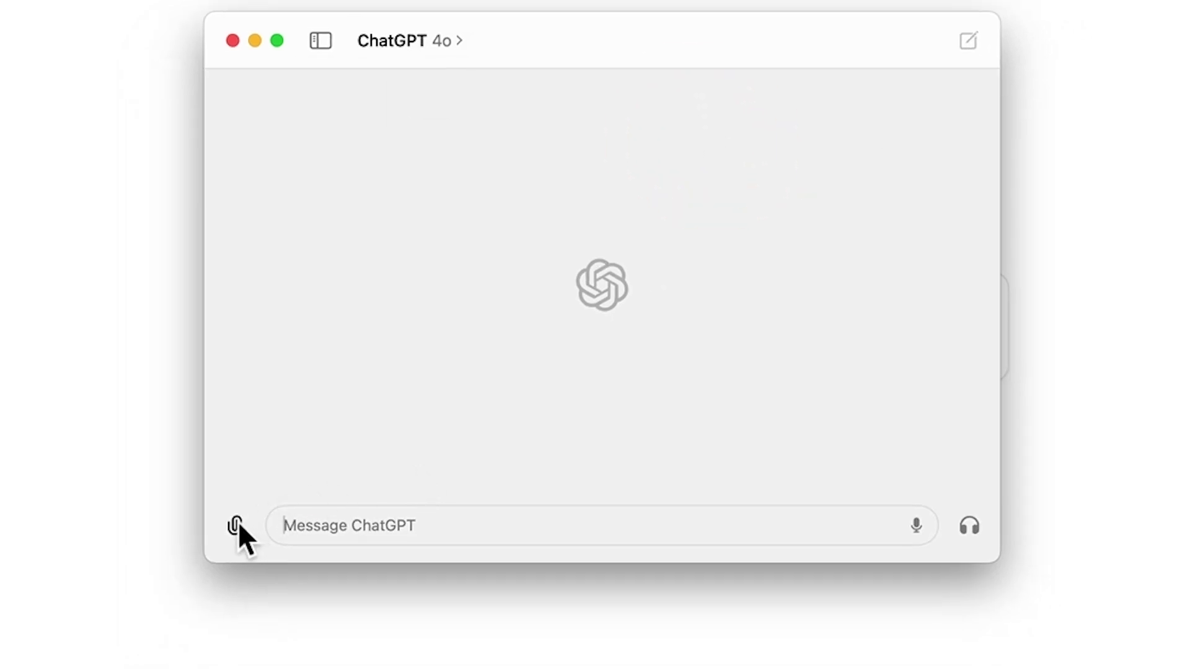
- Look over the attachment options for uploading files and photos or taking screenshots and photos
click(236, 525)
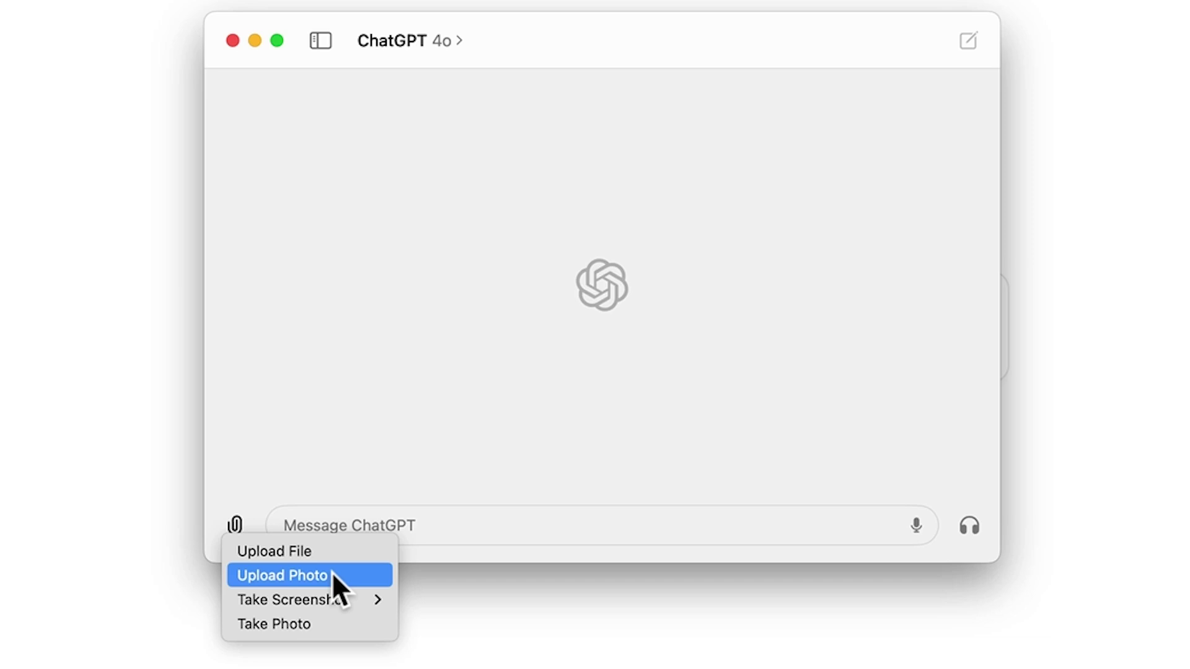
mouse_move(347, 598)
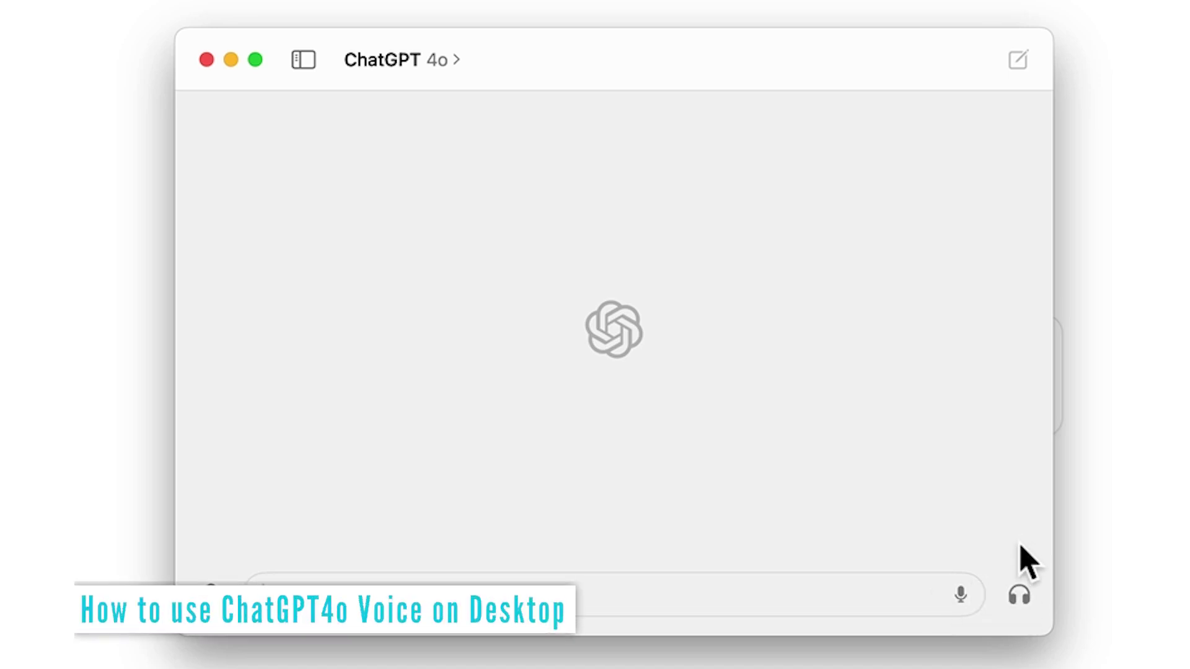
- Enlarge the ChatGPT window, start a voice conversation in it and leave voice mode when finished
click(1018, 595)
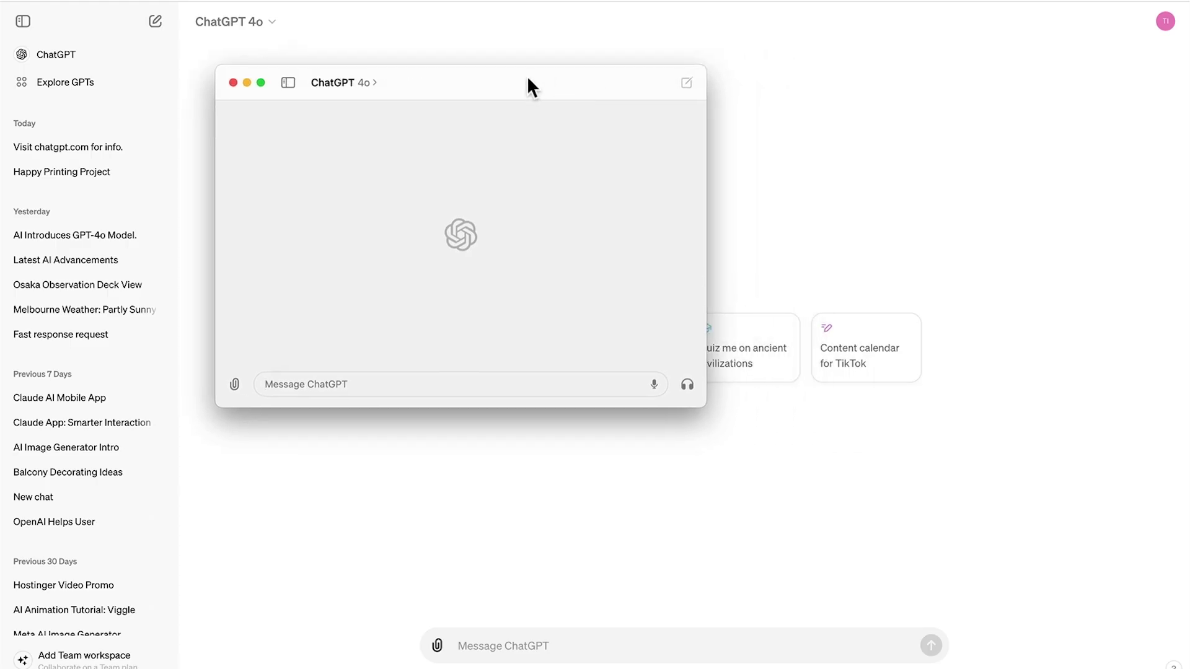
click(527, 90)
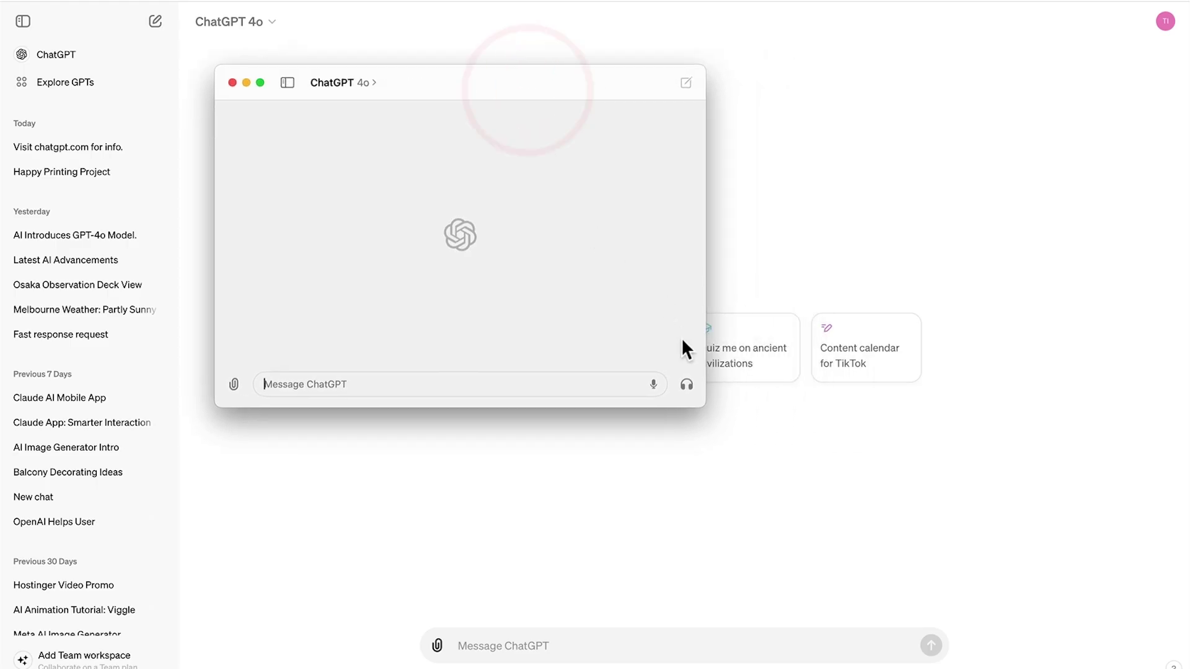
drag(700, 401, 1043, 580)
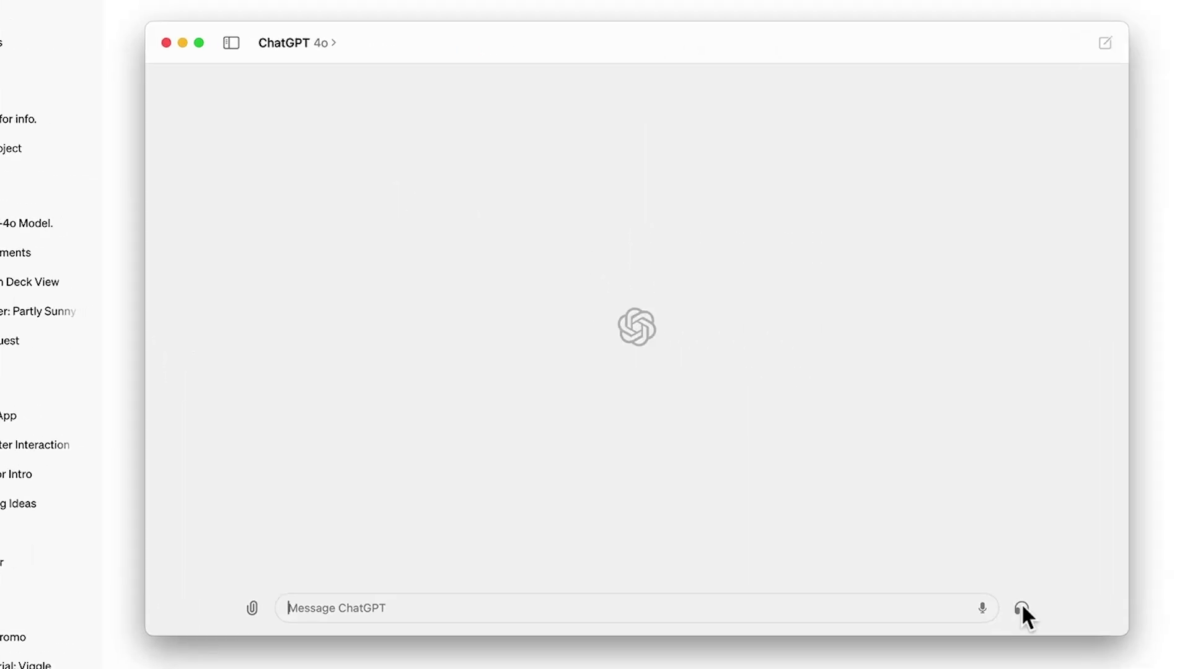
click(1021, 609)
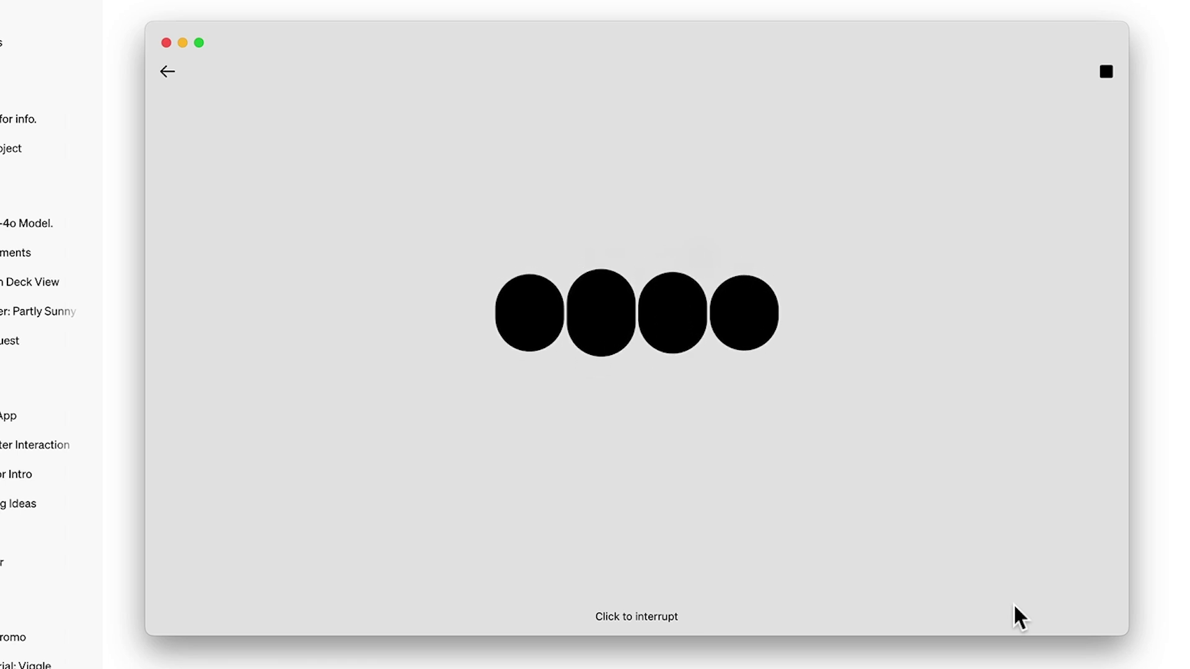
click(167, 68)
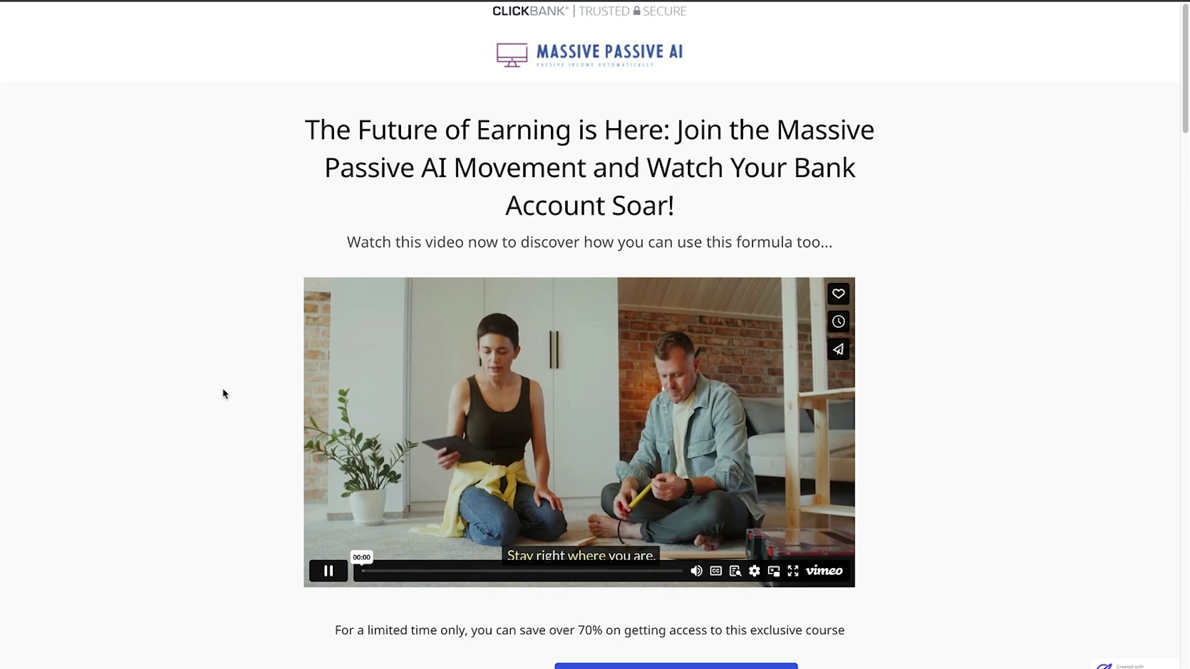
scroll(223, 393, down, 4)
scroll(223, 392, down, 5)
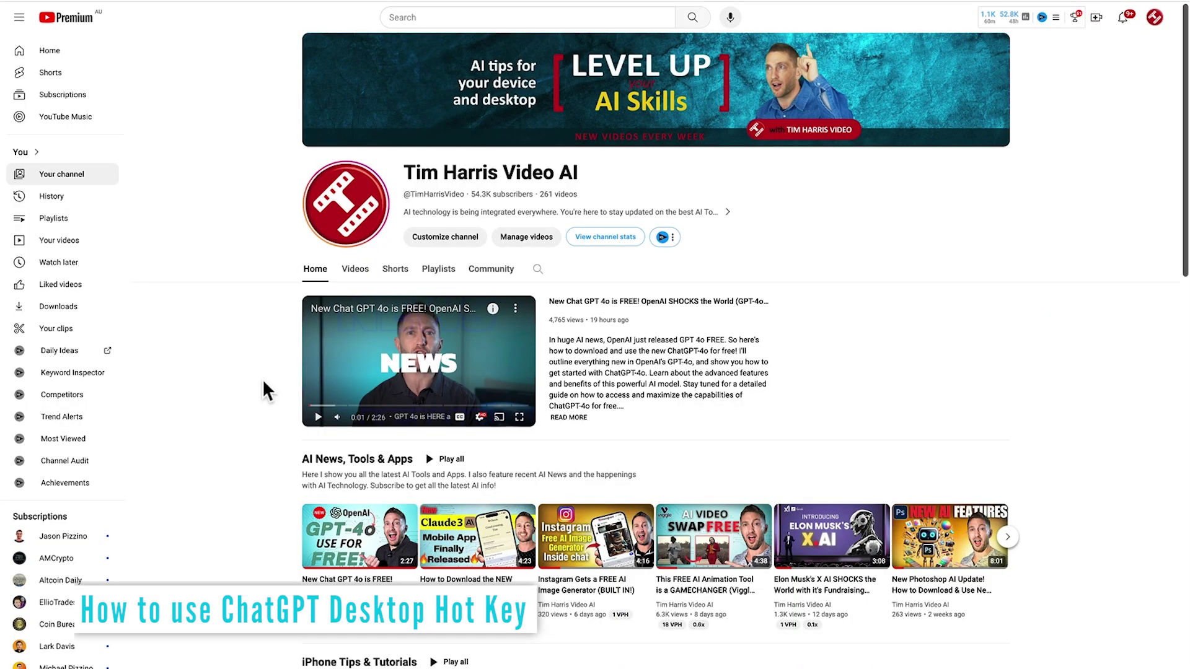
- Summon the ChatGPT launcher over the YouTube channel page and send a question beginning "When was Chad G"
scroll(263, 382, down, 3)
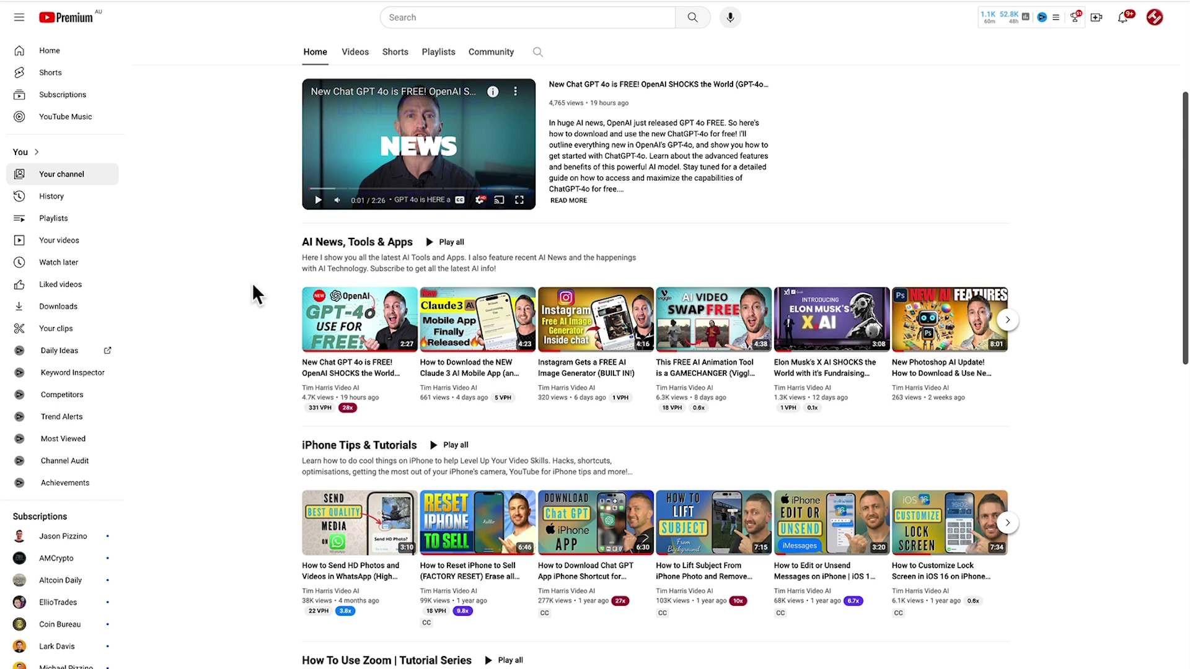
key(alt+space)
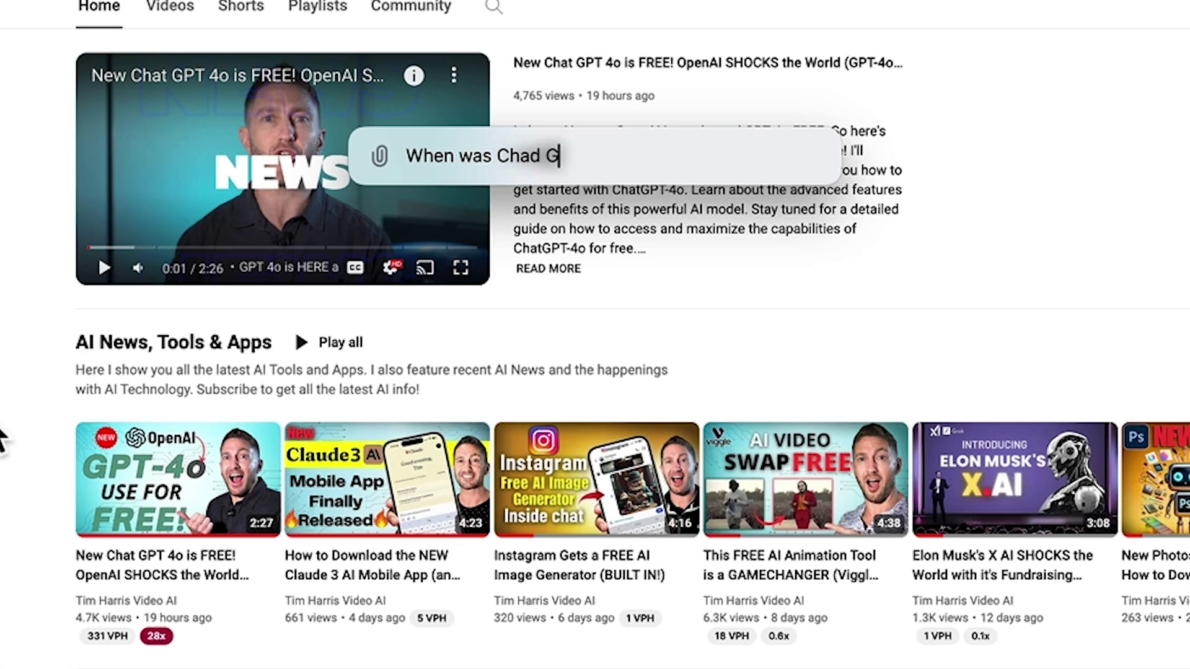
key(Return)
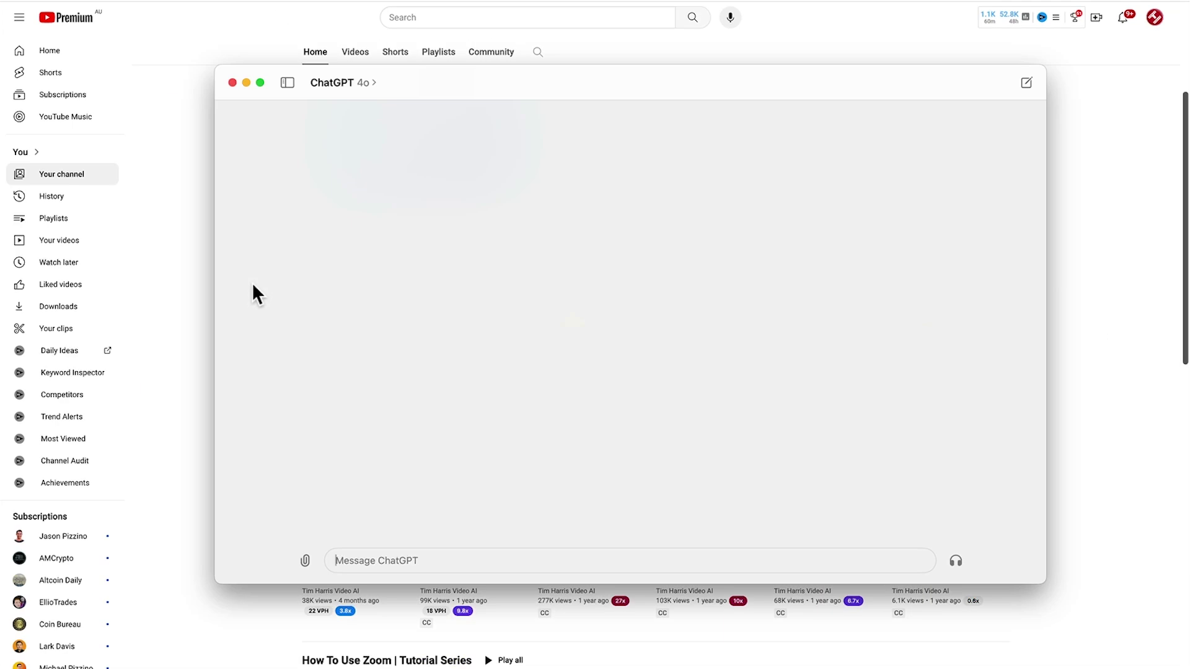